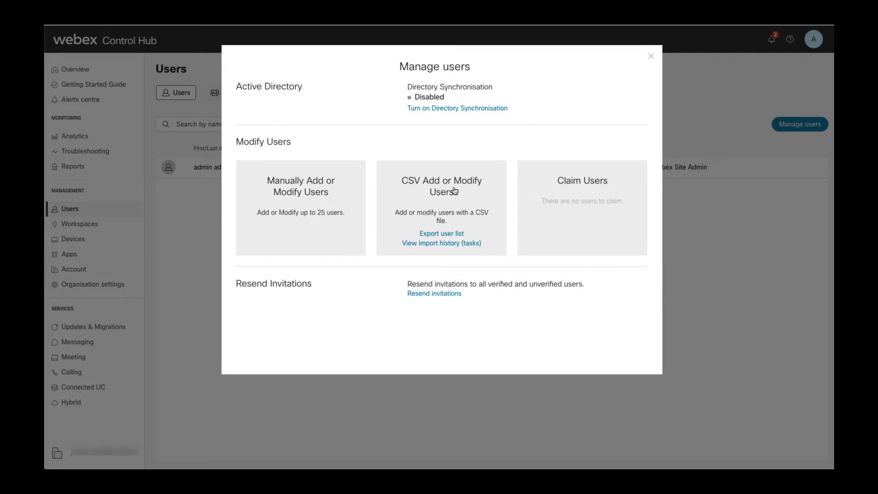
- Download the CSV template for adding or modifying users in bulk
{"action": "left_click", "coordinate": [454, 191]}
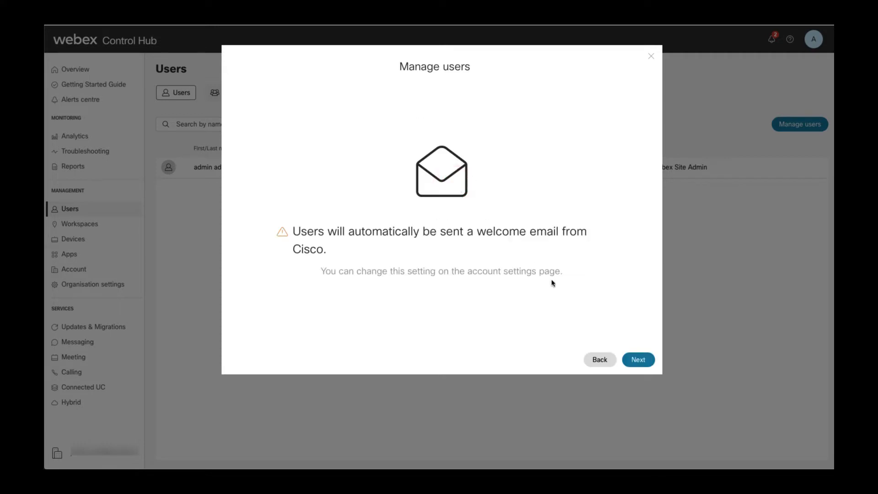
{"action": "left_click", "coordinate": [639, 361]}
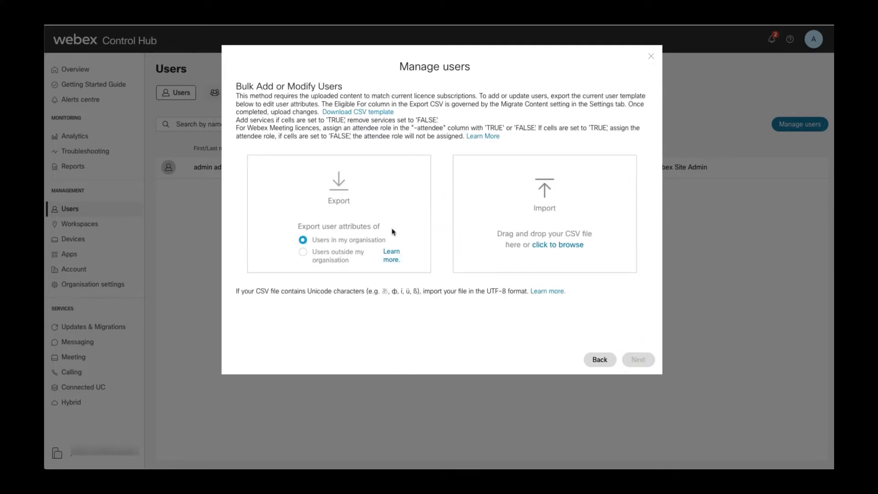
{"action": "left_click", "coordinate": [370, 112]}
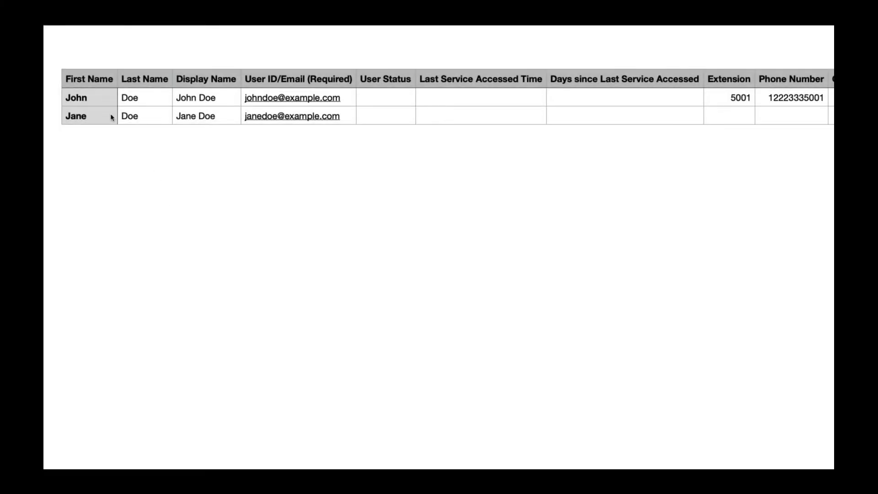
- Examine the template's sample rows and columns, from the user names and email through extension, phone number, caller ID and location
{"action": "scroll", "coordinate": [247, 112], "scroll_direction": "right", "scroll_amount": 3}
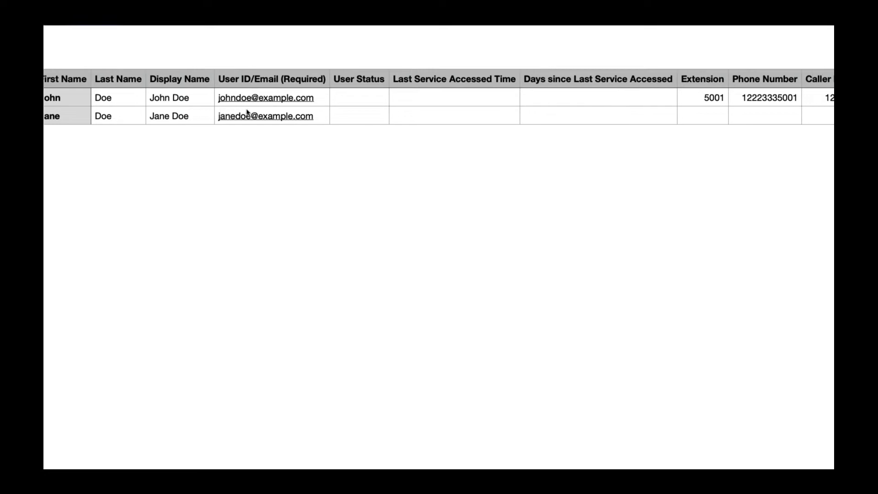
{"action": "scroll", "coordinate": [247, 112], "scroll_direction": "right", "scroll_amount": 10}
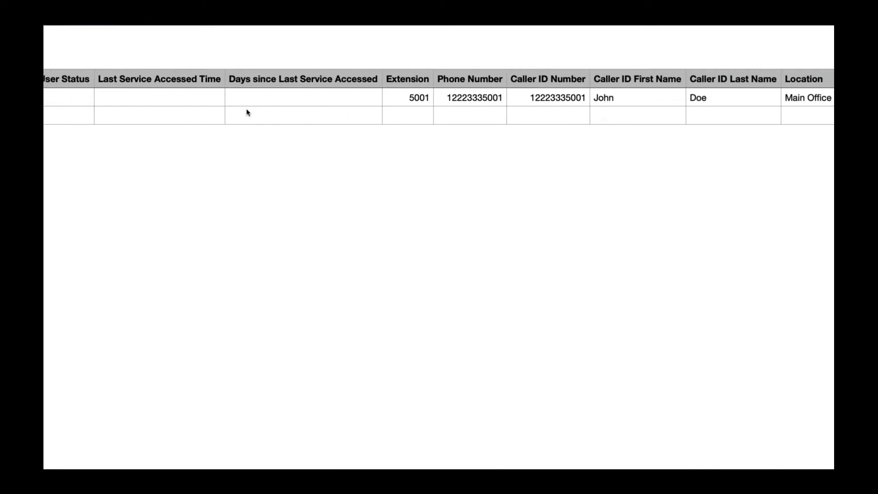
{"action": "scroll", "coordinate": [247, 112], "scroll_direction": "right", "scroll_amount": 4}
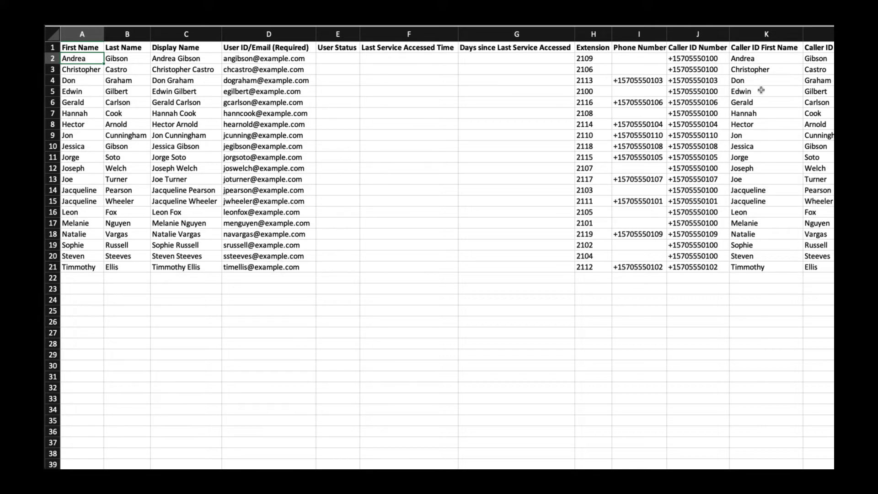
- Review the filled-in user spreadsheet's number, location, Calling Behavior, External Caller ID Name Policy and Custom External Caller ID Name columns
{"action": "scroll", "coordinate": [760, 90], "scroll_direction": "right", "scroll_amount": 5}
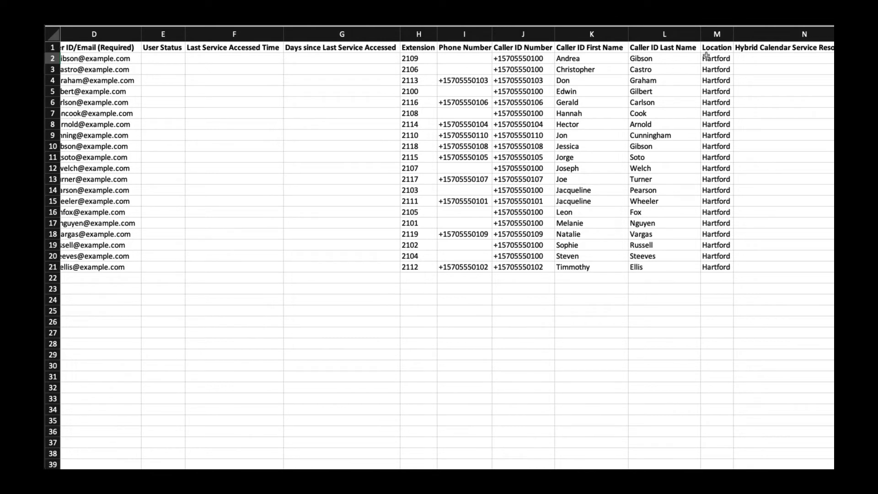
{"action": "scroll", "coordinate": [699, 270], "scroll_direction": "right", "scroll_amount": 8}
{"action": "scroll", "coordinate": [700, 272], "scroll_direction": "right", "scroll_amount": 10}
{"action": "scroll", "coordinate": [701, 273], "scroll_direction": "right", "scroll_amount": 6}
{"action": "left_click", "coordinate": [263, 34]}
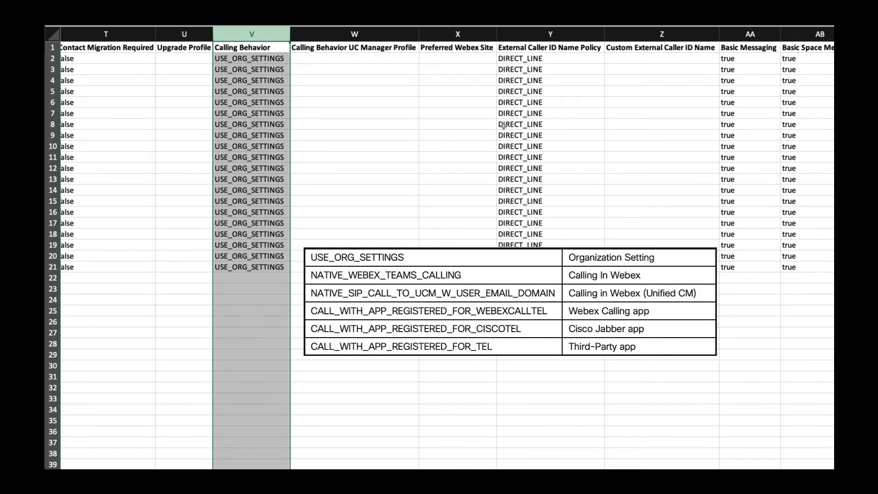
{"action": "left_click", "coordinate": [563, 34]}
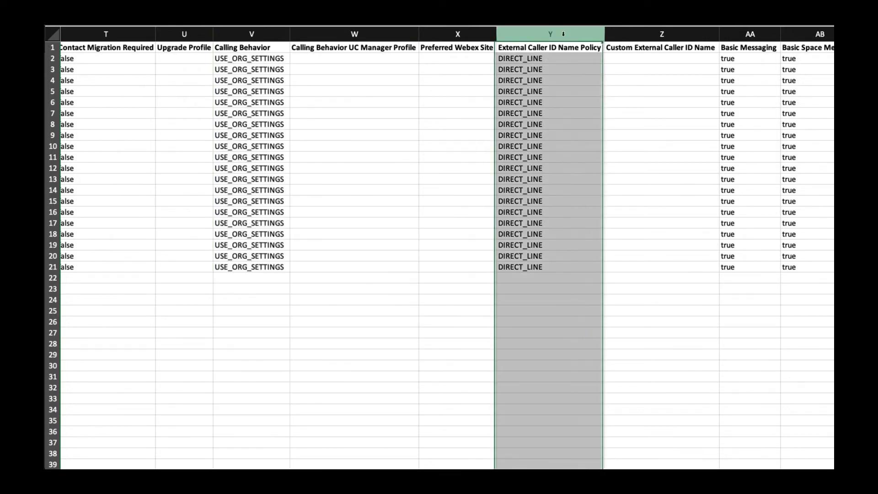
{"action": "left_click", "coordinate": [641, 33], "text": "shift"}
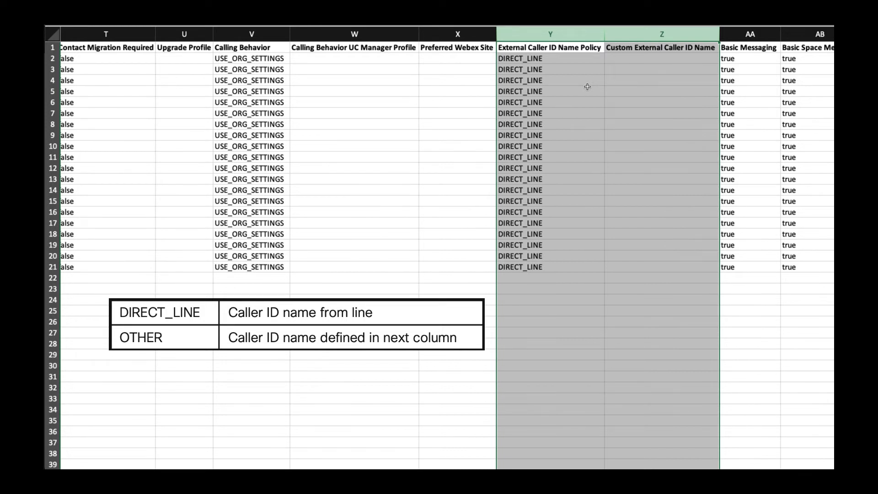
- Review the spreadsheet's service columns, highlighting Calling Plan and the Webex Calling licence columns
{"action": "scroll", "coordinate": [587, 86], "scroll_direction": "right", "scroll_amount": 10}
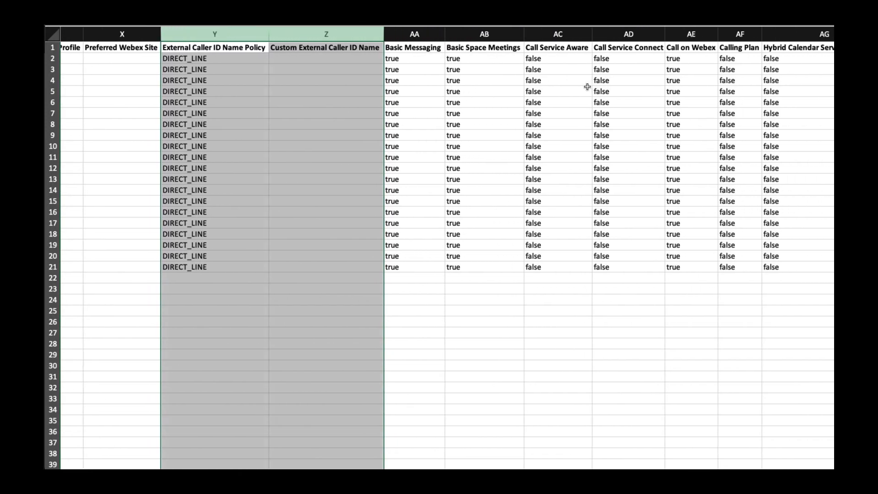
{"action": "scroll", "coordinate": [587, 86], "scroll_direction": "right", "scroll_amount": 4}
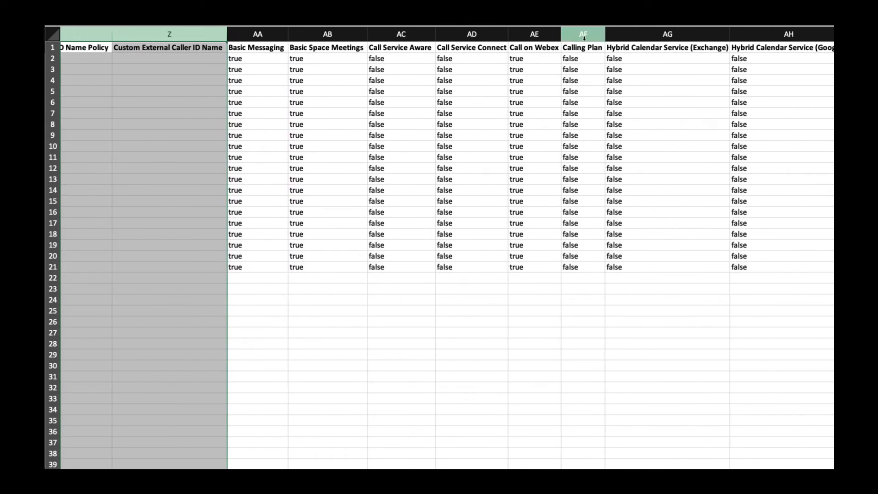
{"action": "left_click", "coordinate": [583, 35]}
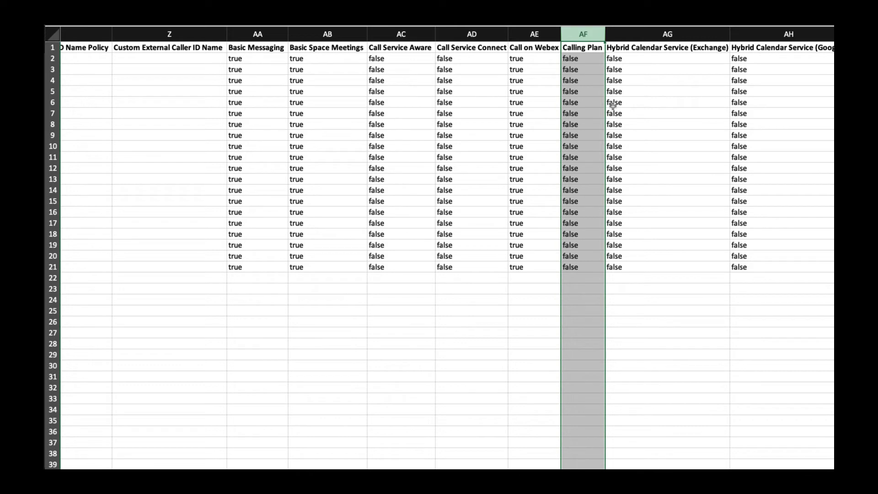
{"action": "scroll", "coordinate": [613, 105], "scroll_direction": "right", "scroll_amount": 15}
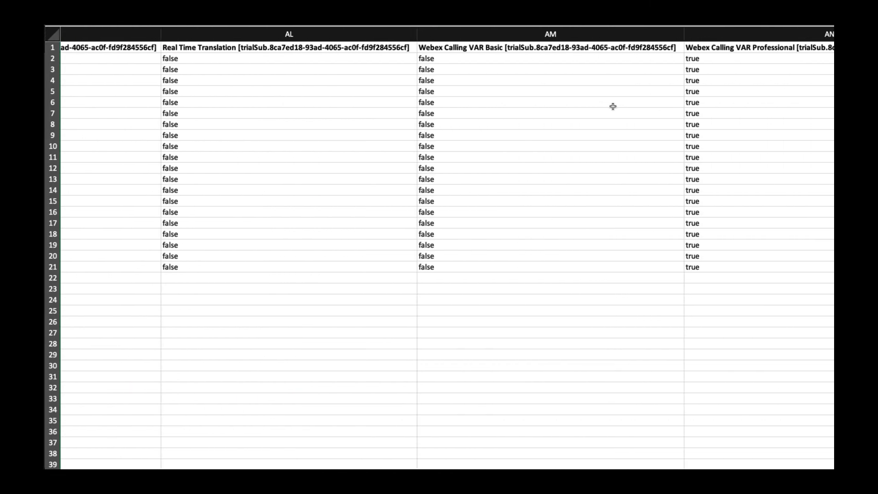
{"action": "left_click", "coordinate": [450, 35]}
{"action": "left_click_drag", "start_coordinate": [451, 35], "coordinate": [511, 34]}
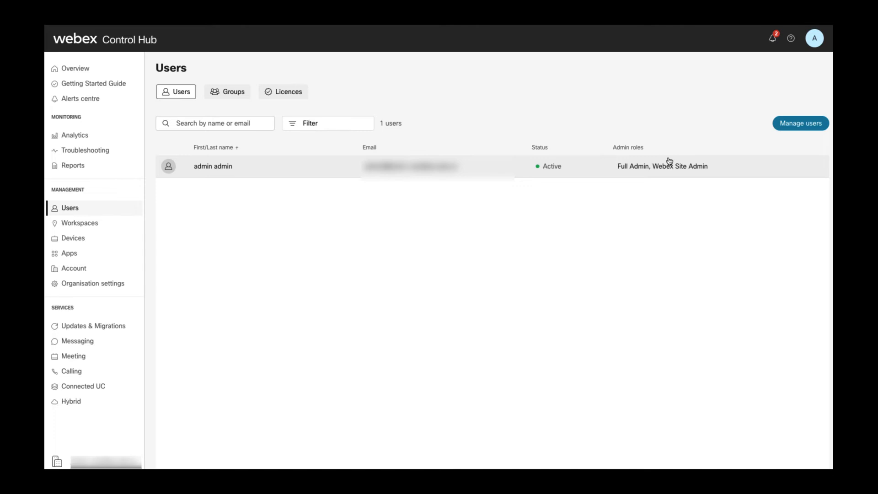
- Import Hartford users.csv as a bulk user addition with the Add services only option, and close the import status
{"action": "left_click", "coordinate": [783, 122]}
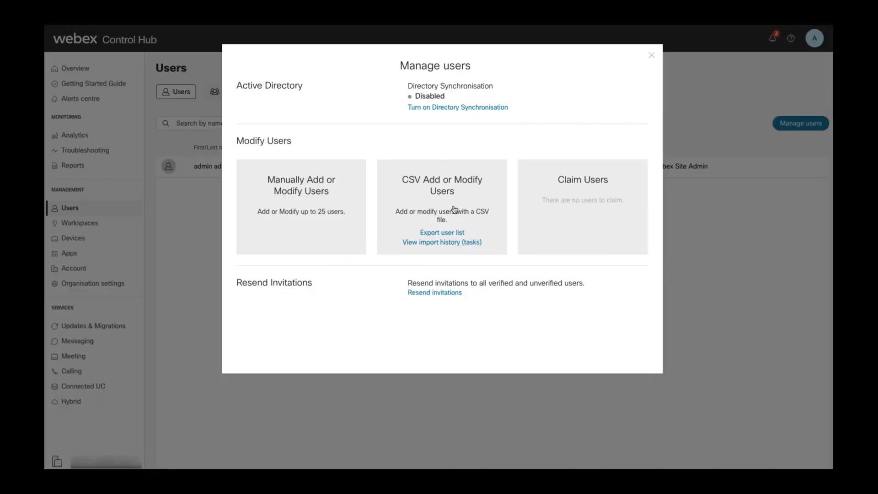
{"action": "left_click", "coordinate": [455, 209]}
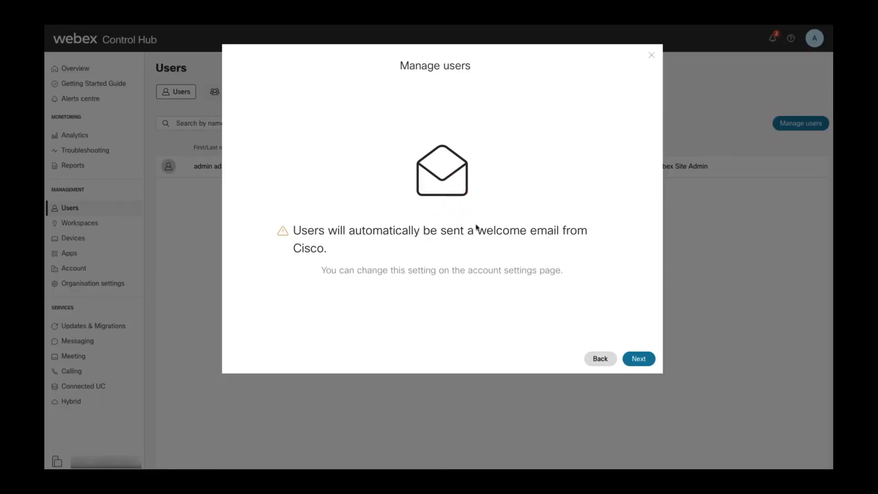
{"action": "left_click", "coordinate": [639, 358]}
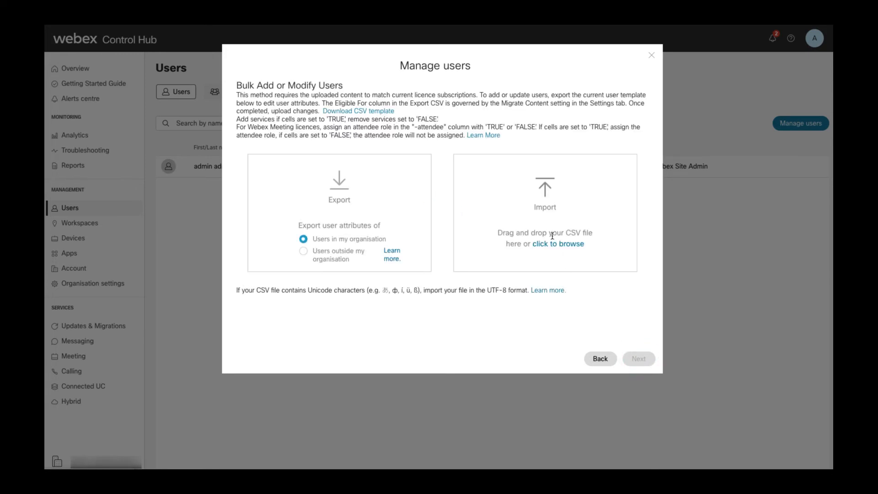
{"action": "left_click", "coordinate": [543, 199]}
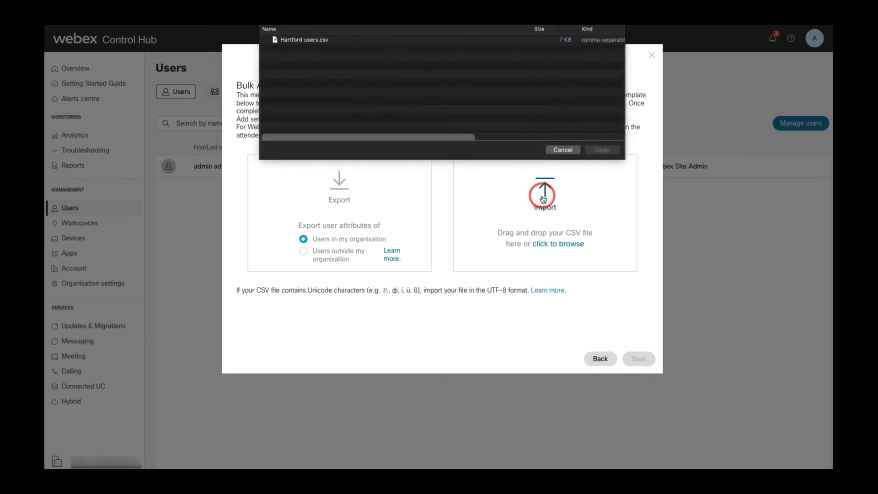
{"action": "double_click", "coordinate": [295, 59]}
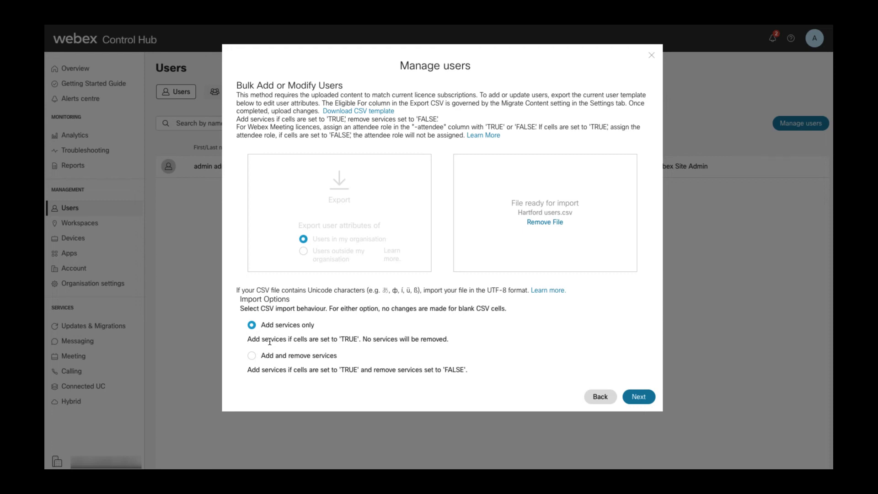
{"action": "left_click", "coordinate": [639, 397]}
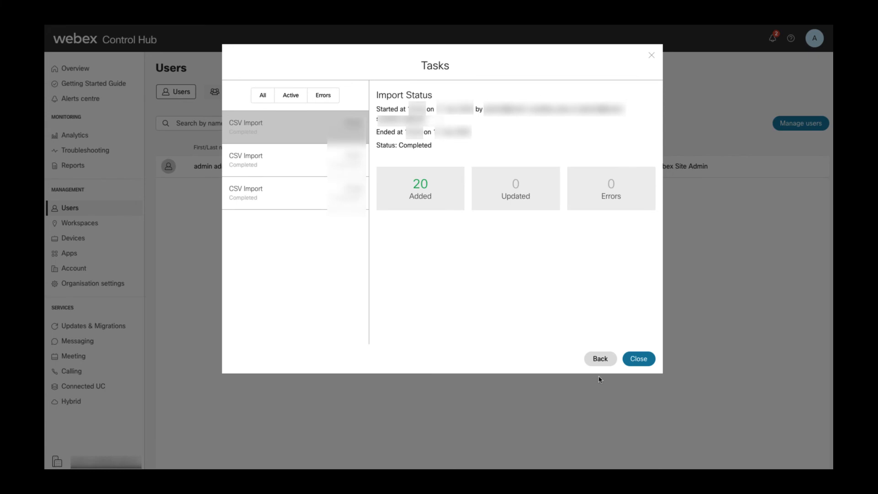
{"action": "left_click", "coordinate": [640, 358]}
- Check the imported users in the user list and their phone number and extension assignments for the Hartford location under Calling
{"action": "scroll", "coordinate": [289, 231], "scroll_direction": "down", "scroll_amount": 1}
{"action": "scroll", "coordinate": [289, 231], "scroll_direction": "down", "scroll_amount": 3}
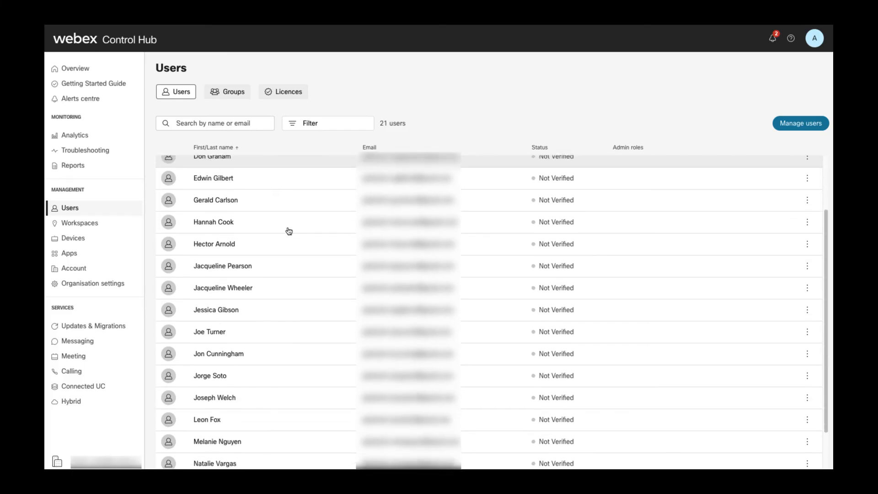
{"action": "scroll", "coordinate": [289, 231], "scroll_direction": "up", "scroll_amount": 3}
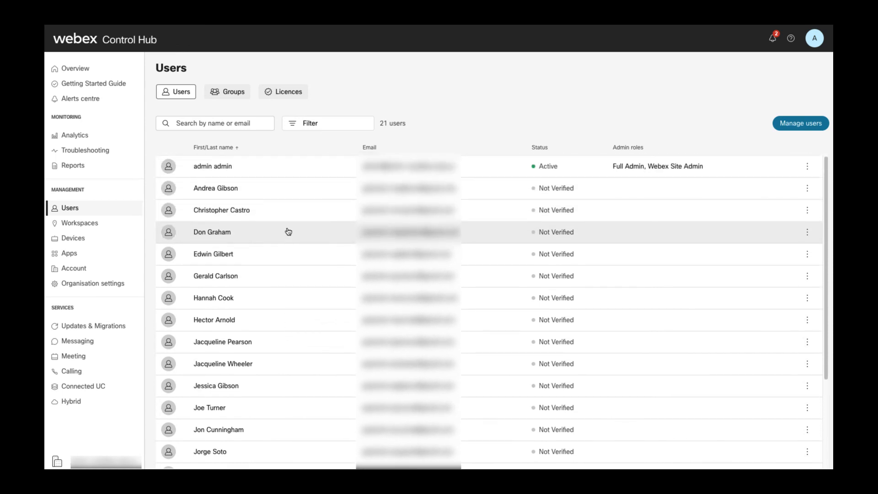
{"action": "left_click", "coordinate": [73, 370]}
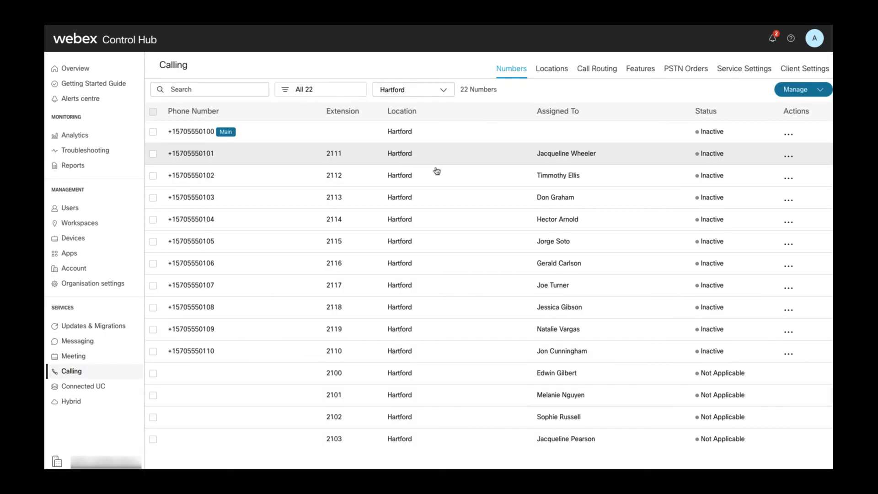
{"action": "scroll", "coordinate": [438, 172], "scroll_direction": "down", "scroll_amount": 3}
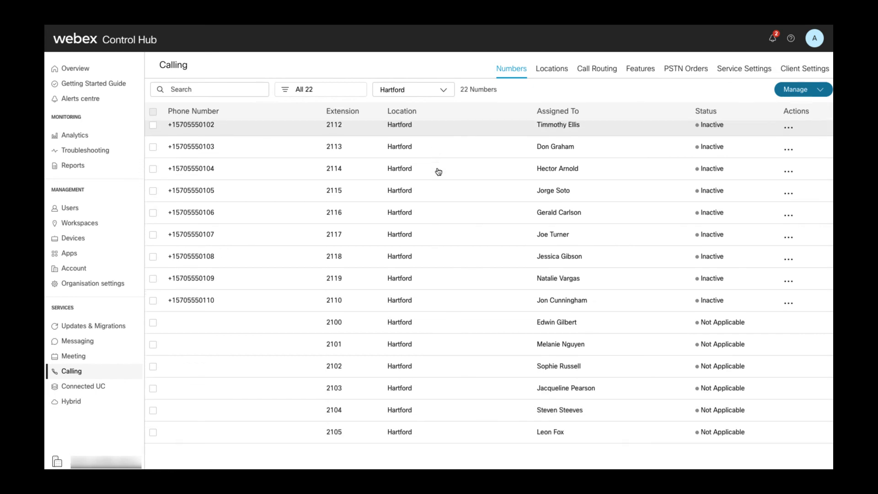
{"action": "scroll", "coordinate": [438, 172], "scroll_direction": "down", "scroll_amount": 1}
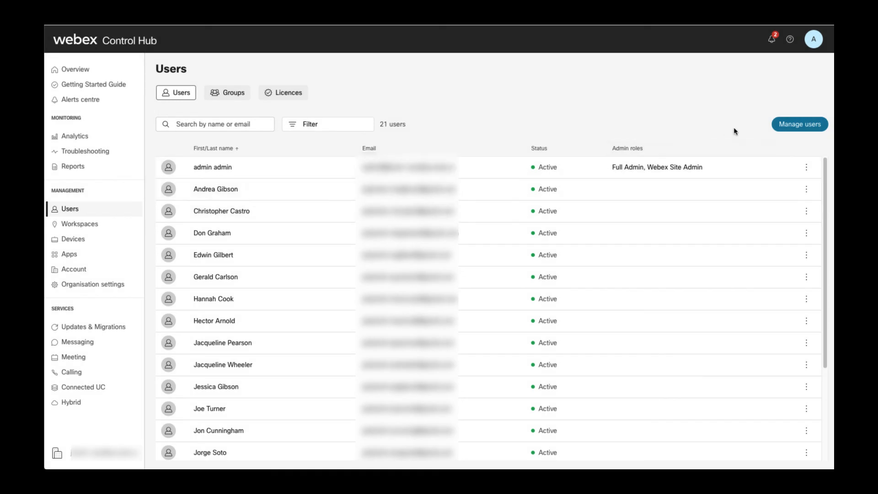
- Export the organisation's user list as a CSV file and dismiss the download notification
{"action": "left_click", "coordinate": [788, 126]}
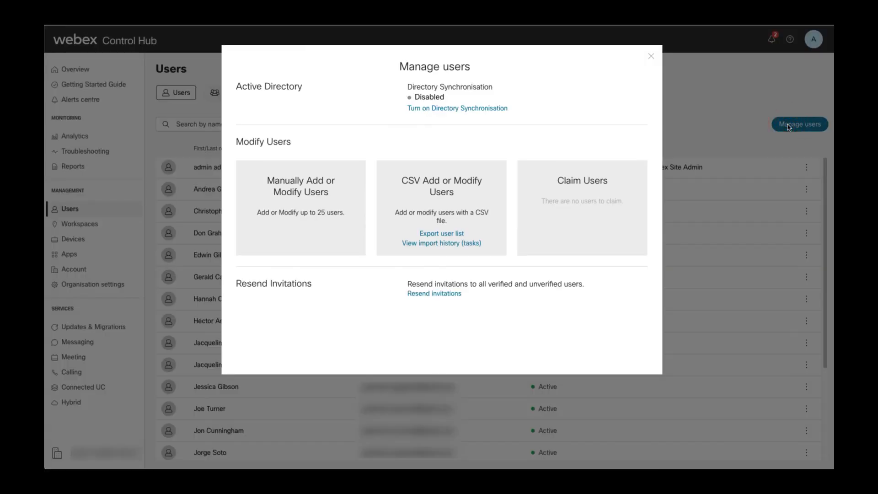
{"action": "left_click", "coordinate": [441, 232]}
{"action": "left_click", "coordinate": [521, 146]}
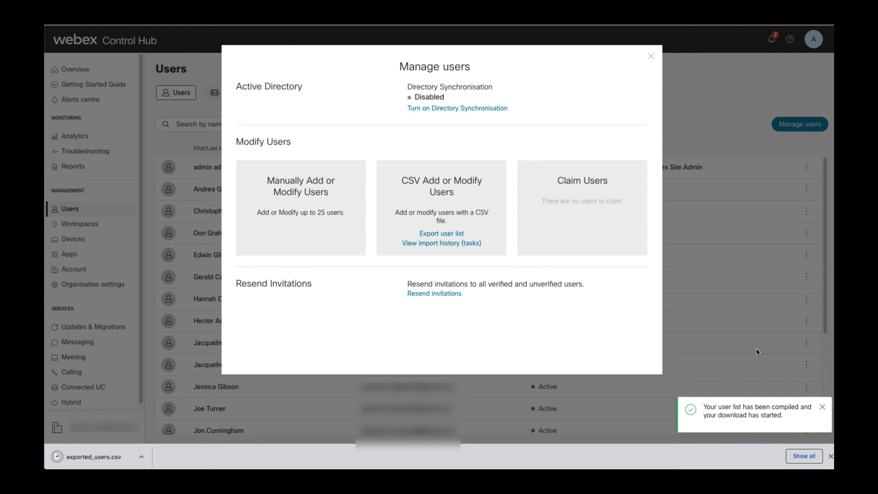
{"action": "left_click", "coordinate": [823, 410]}
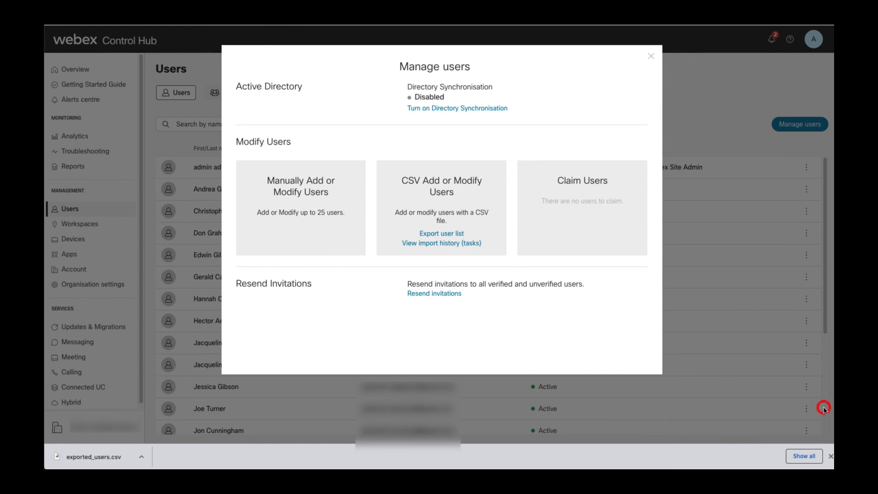